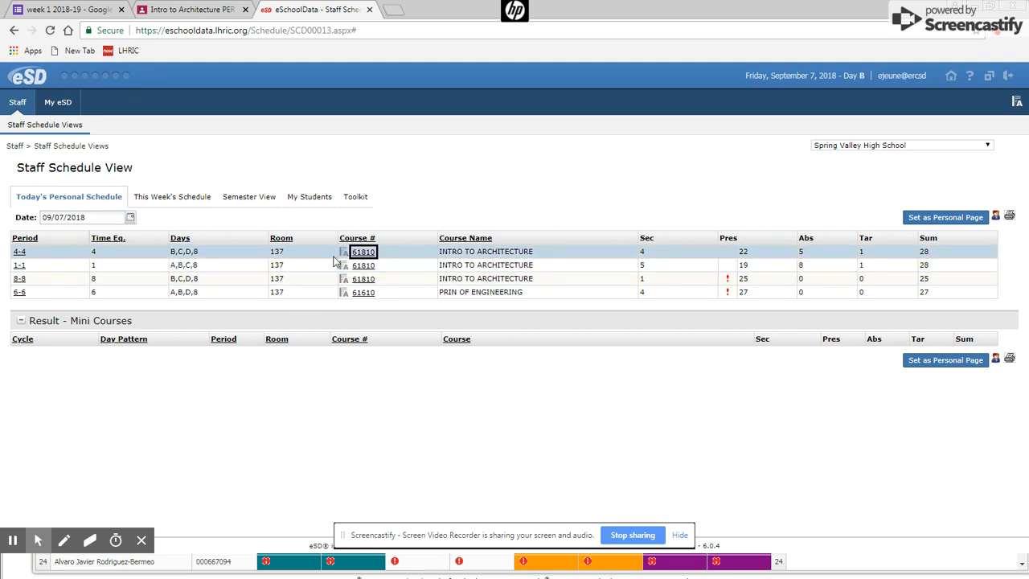
- Open class 61810 Intro to Architecture from today's schedule and show its gradebook
{"action": "left_click", "coordinate": [364, 252]}
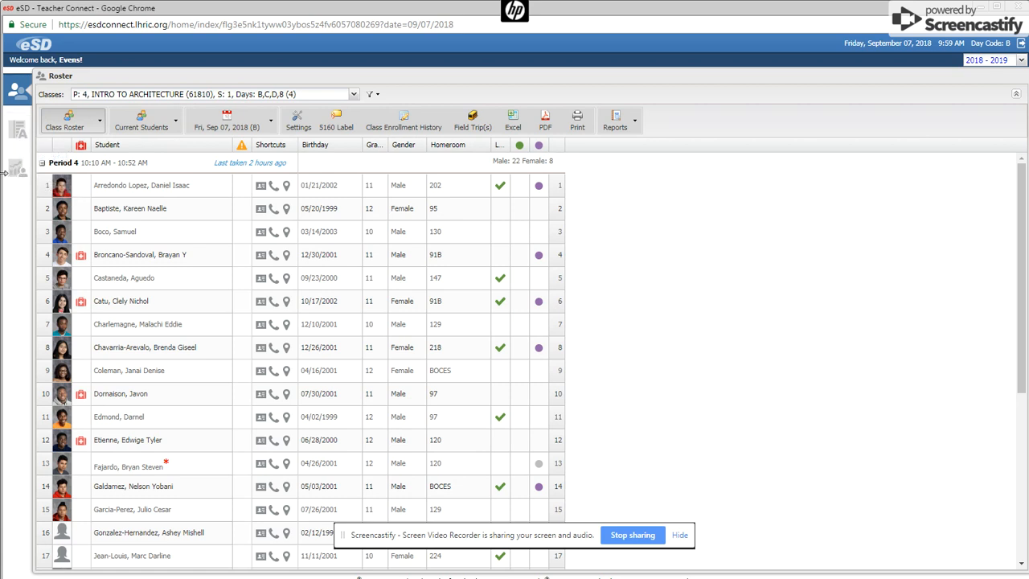
{"action": "left_click", "coordinate": [19, 131]}
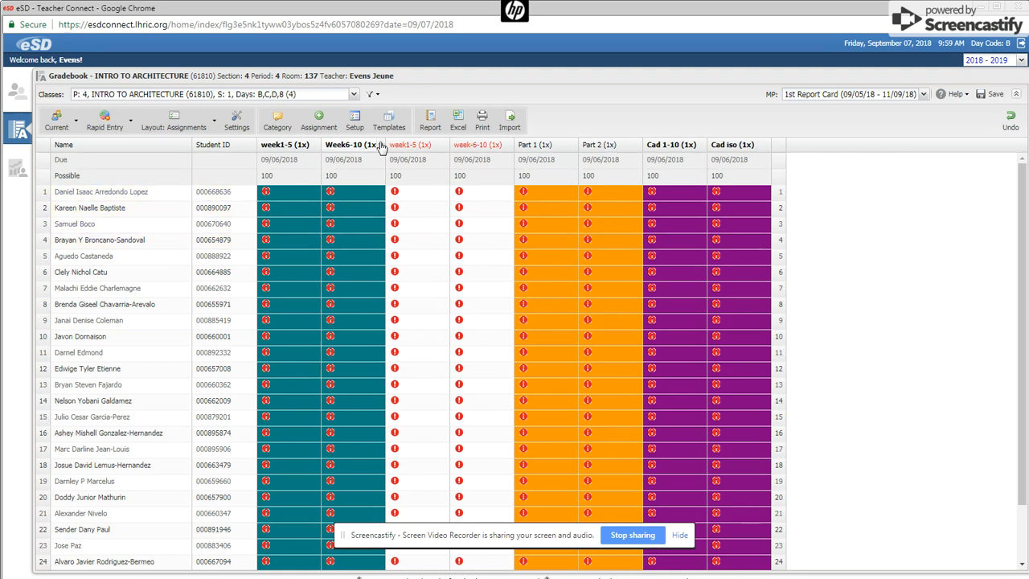
- Open the gradebook Setup page listing categories Et, LT, Part and Project
{"action": "left_click", "coordinate": [356, 119]}
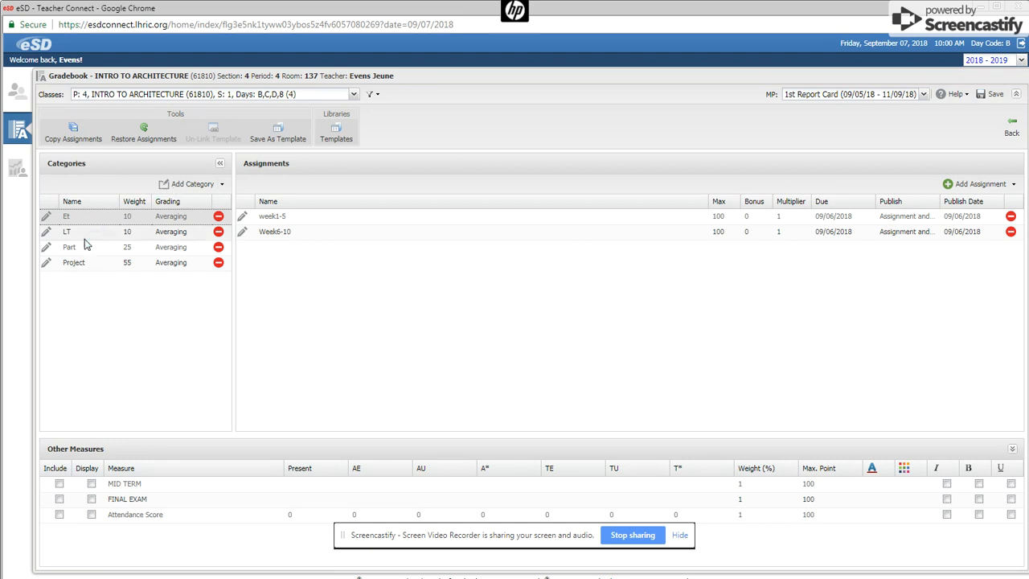
- Add a new gradebook category named 'Test'
{"action": "left_click", "coordinate": [175, 186]}
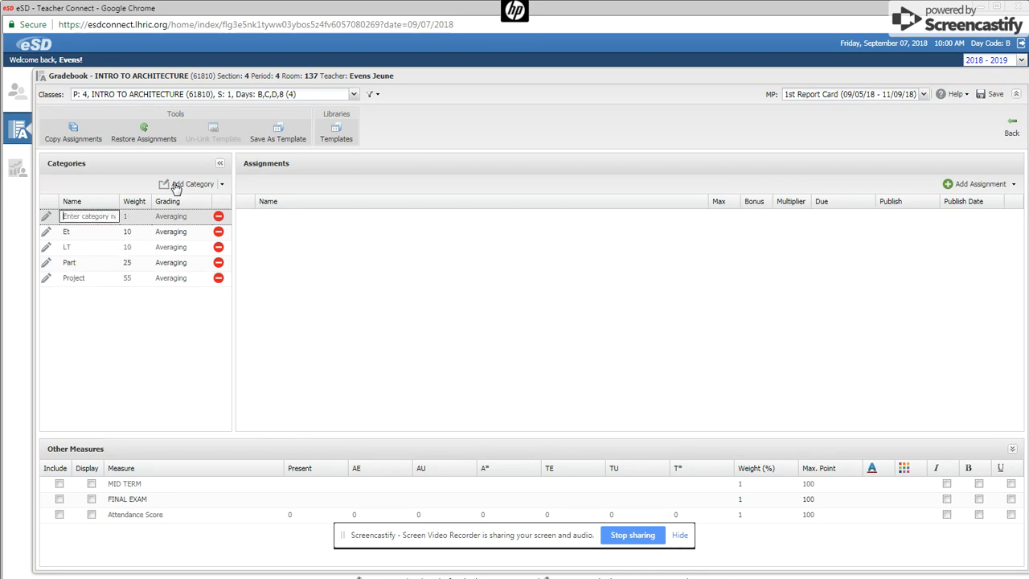
{"action": "type", "text": "t"}
{"action": "key", "text": "ctrl+plus"}
{"action": "key", "text": "ctrl+plus"}
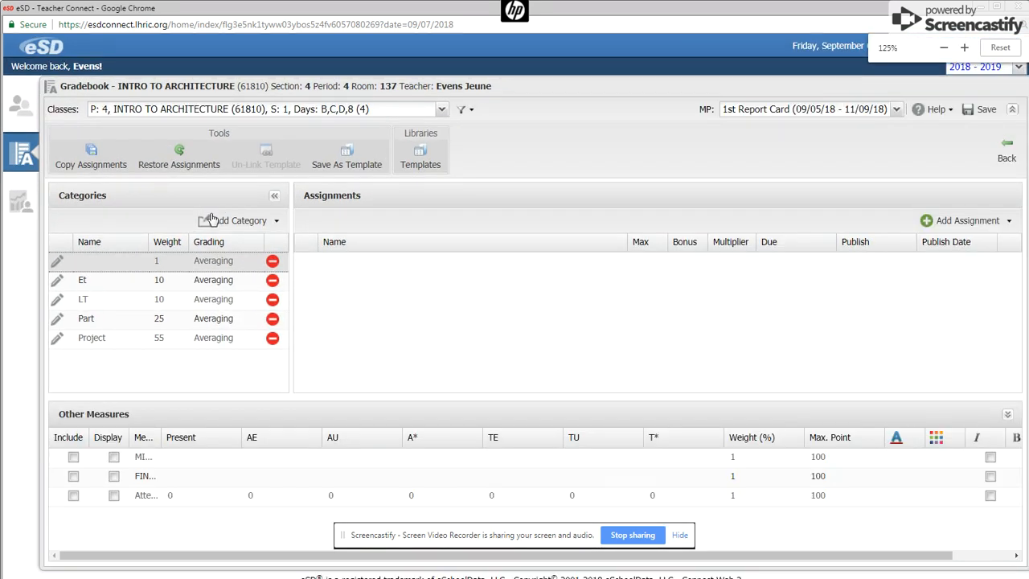
{"action": "left_click", "coordinate": [221, 223]}
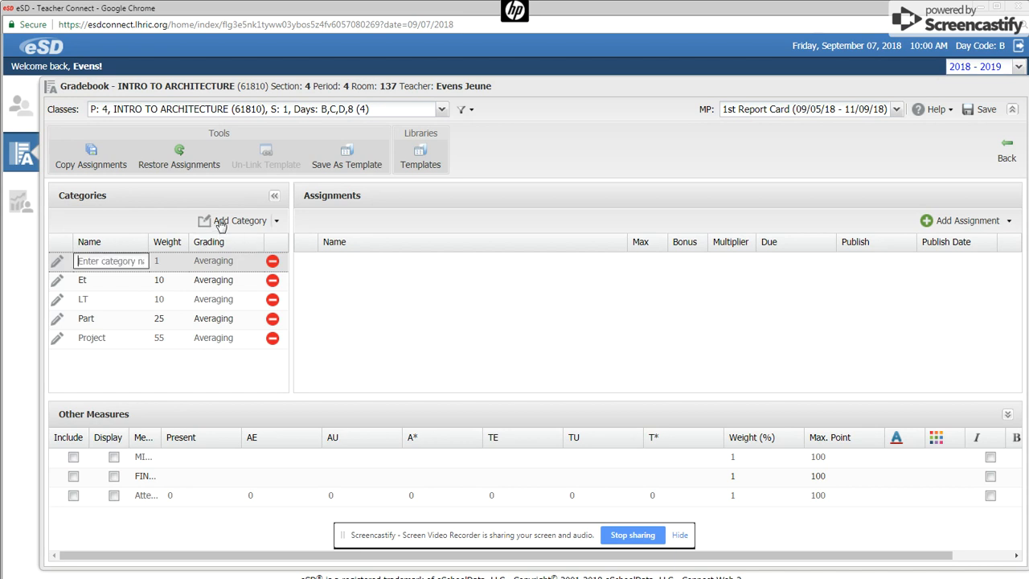
{"action": "type", "text": "Test"}
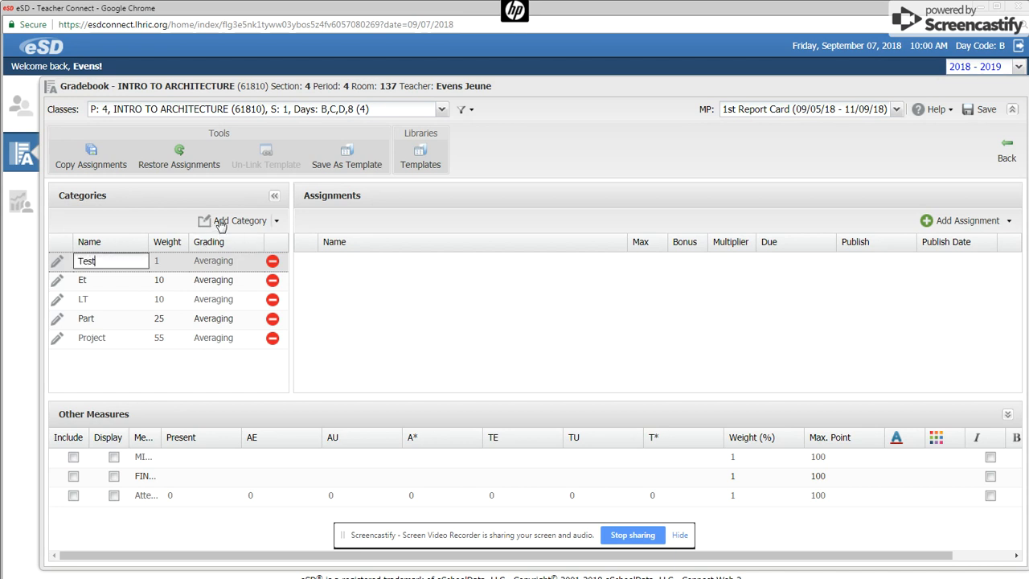
{"action": "left_click", "coordinate": [158, 266]}
- Give the Test category weight 50 and a magenta background, publishing assignment and grade, and save
{"action": "left_click", "coordinate": [56, 262]}
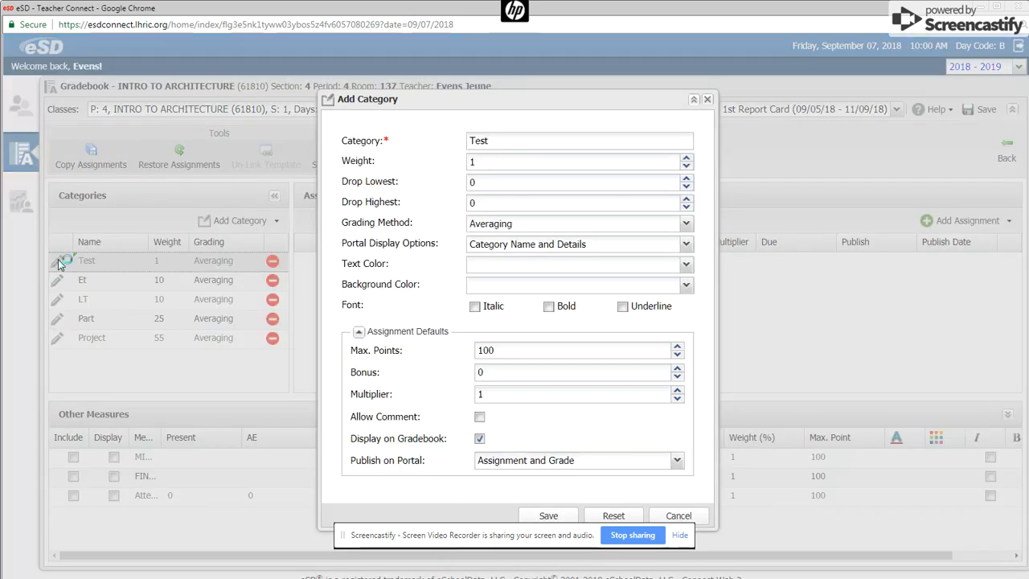
{"action": "left_click", "coordinate": [504, 161]}
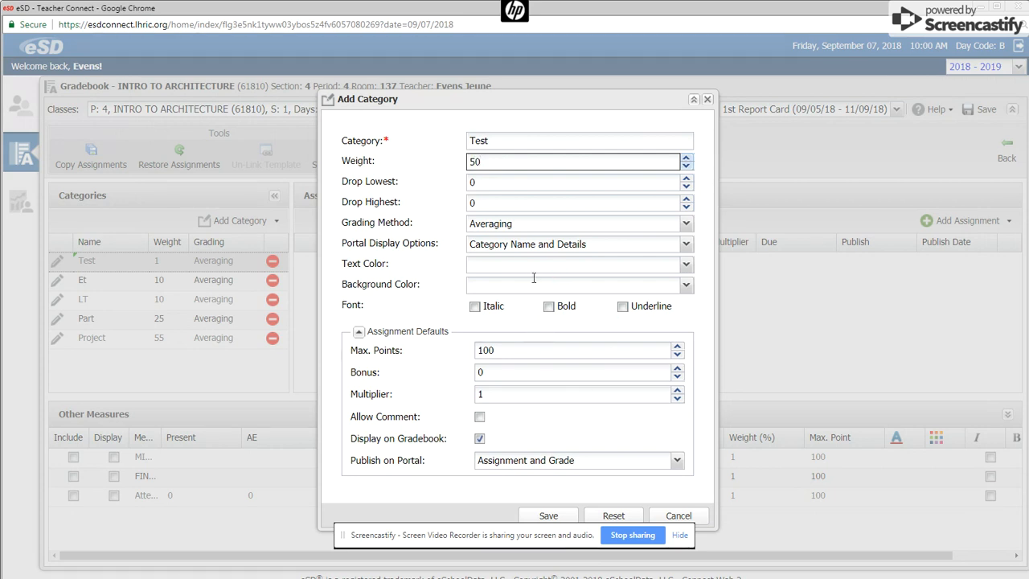
{"action": "left_click", "coordinate": [686, 285]}
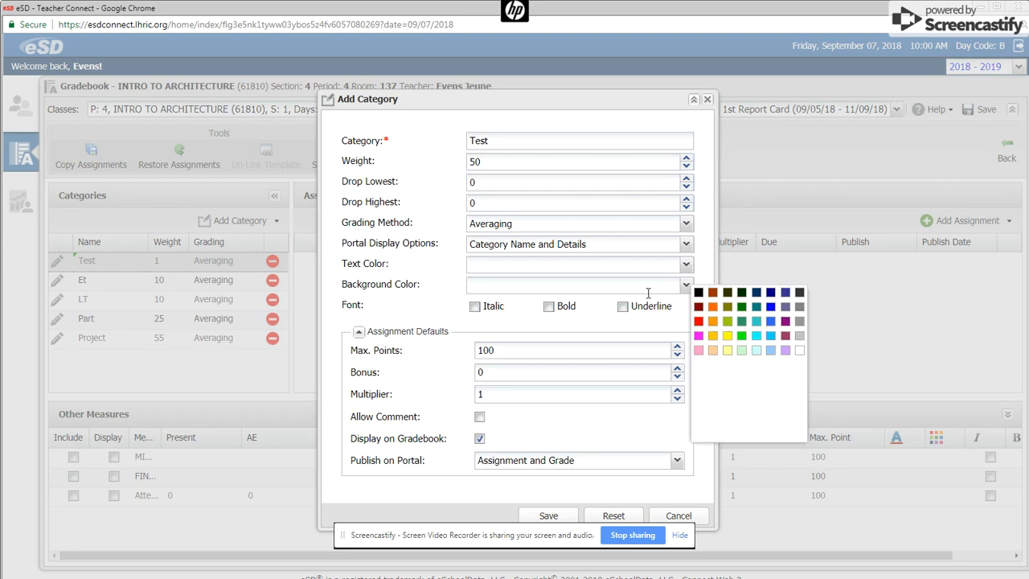
{"action": "left_click", "coordinate": [698, 335]}
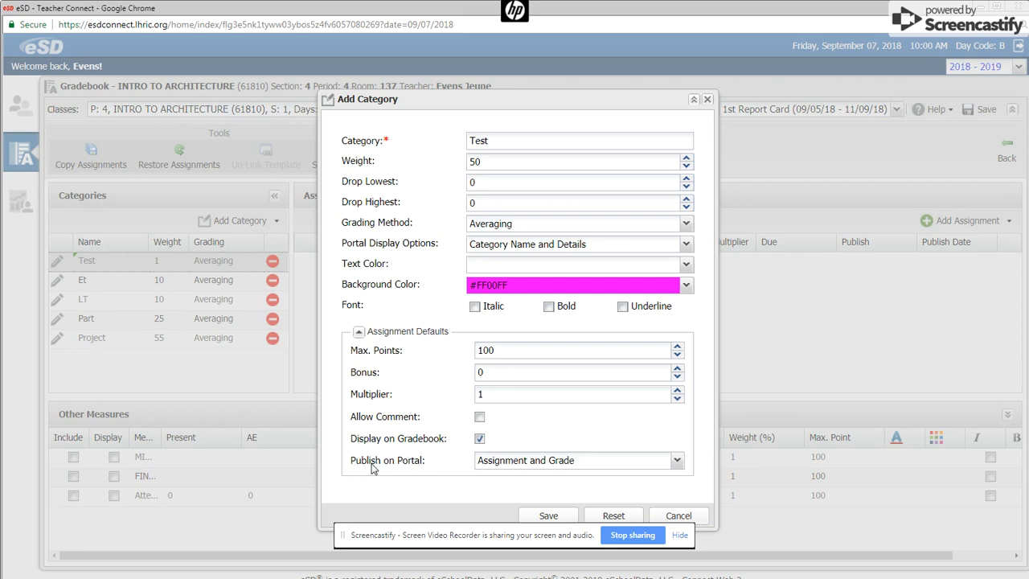
{"action": "left_click", "coordinate": [677, 460]}
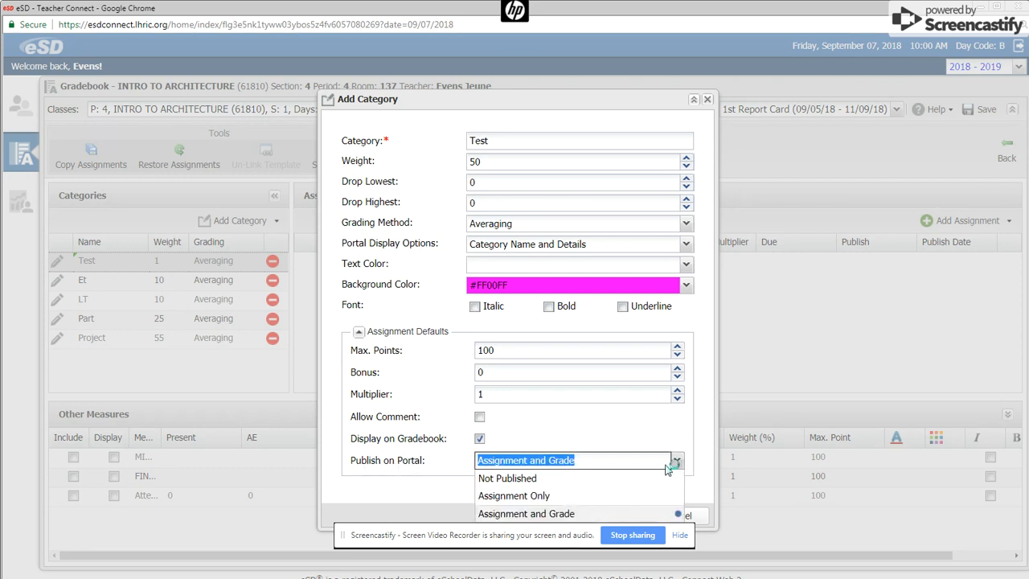
{"action": "left_click", "coordinate": [524, 515]}
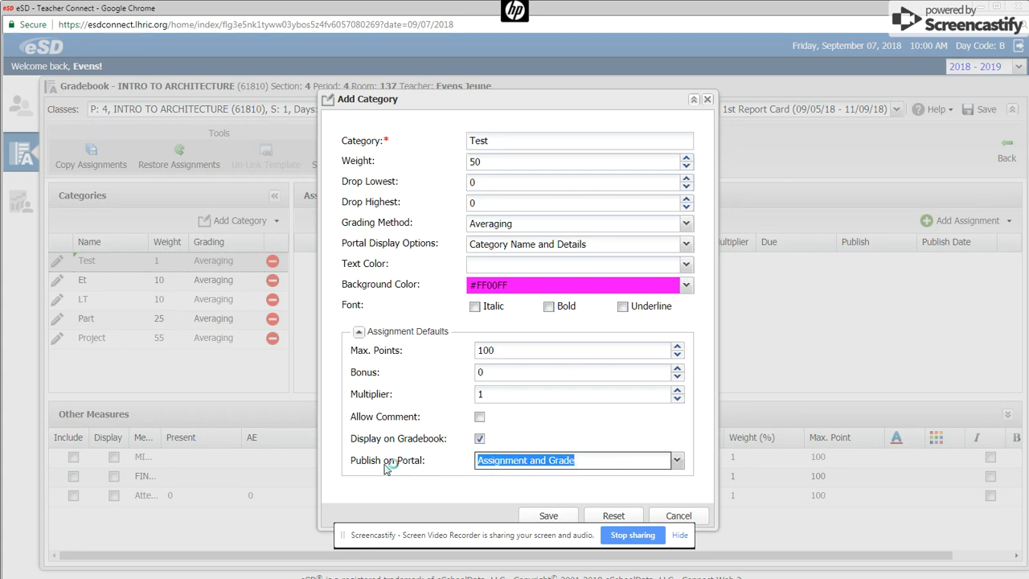
{"action": "left_click", "coordinate": [553, 516]}
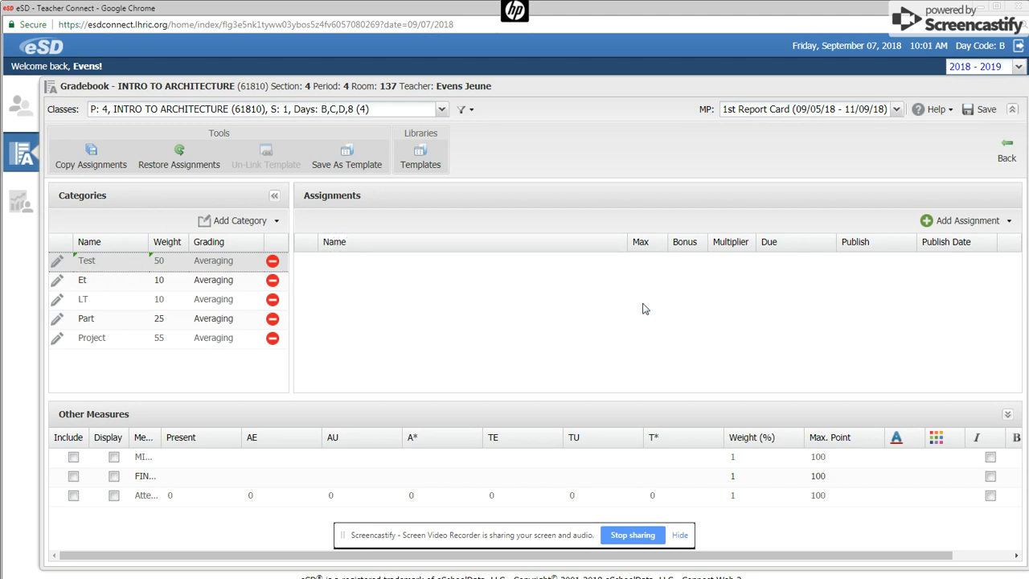
- Add assignments 'computer 1' and 'pc repair' to the Test category
{"action": "left_click", "coordinate": [951, 223]}
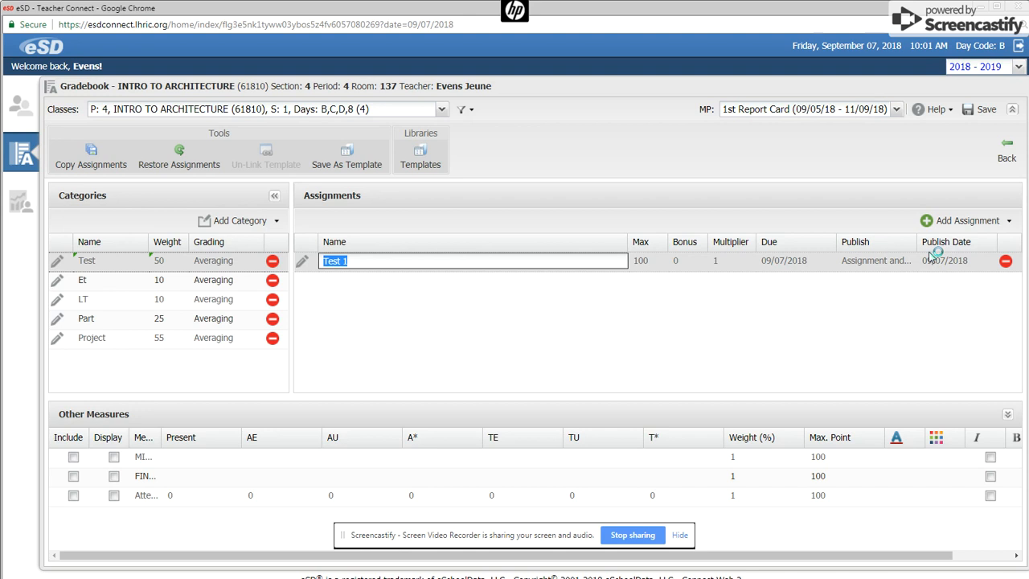
{"action": "type", "text": "compu"}
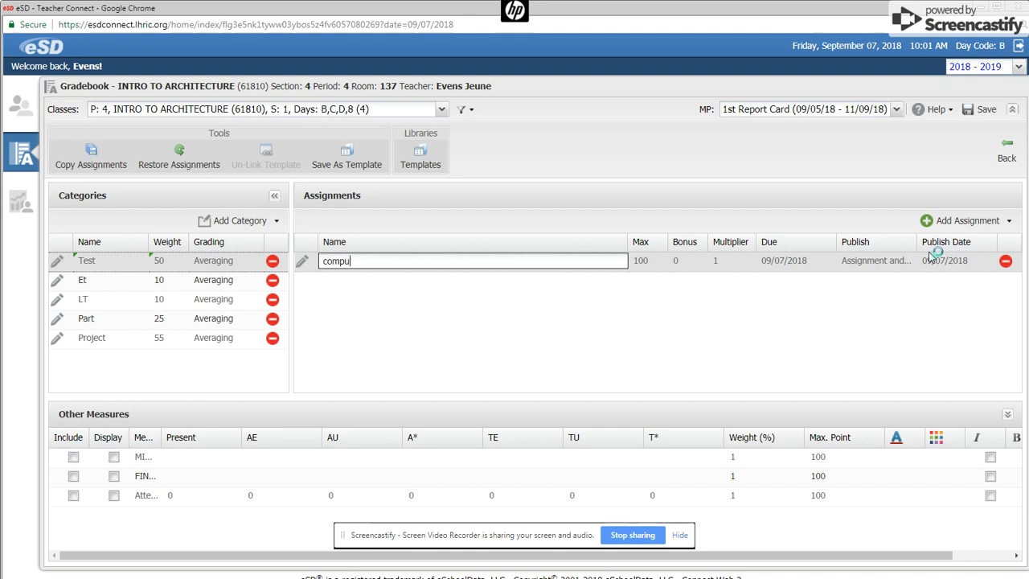
{"action": "type", "text": "ter 1"}
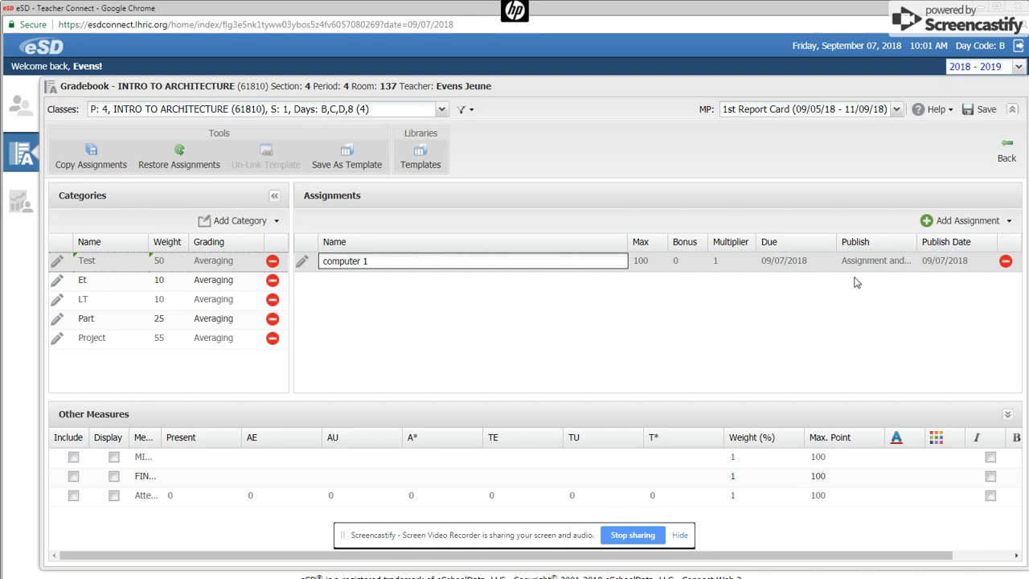
{"action": "key", "text": "Return"}
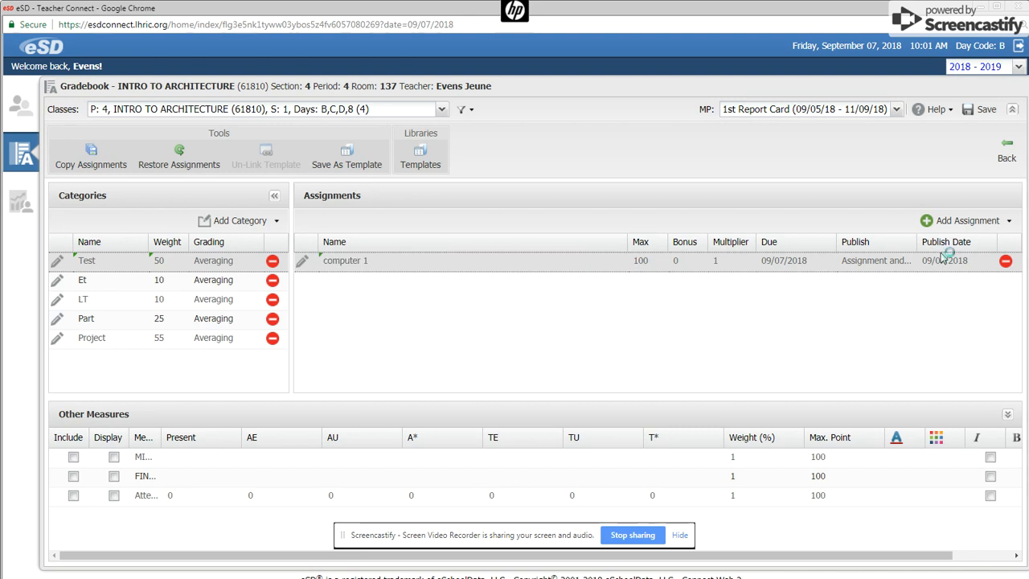
{"action": "left_click", "coordinate": [933, 220]}
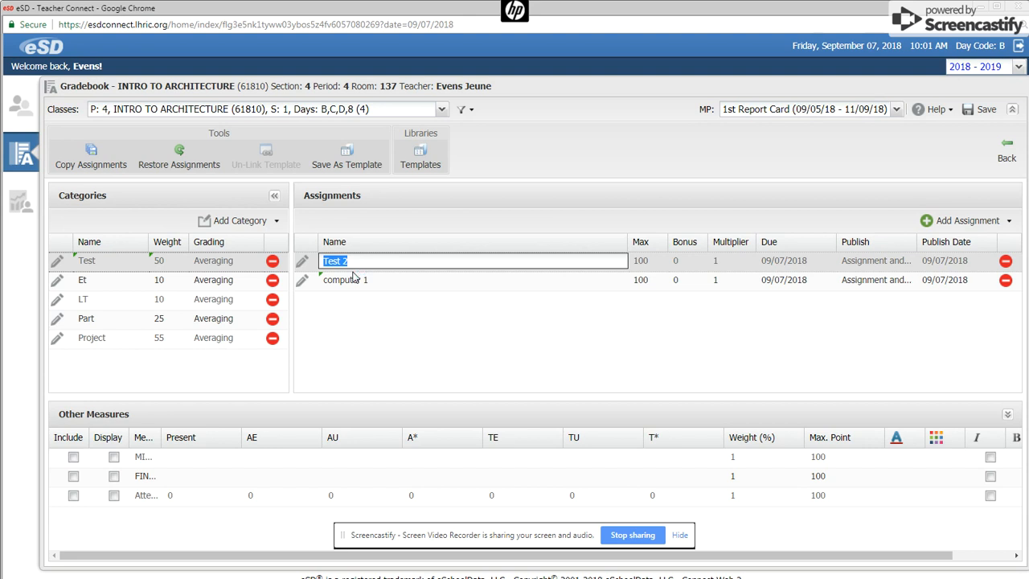
{"action": "key", "text": "BackSpace"}
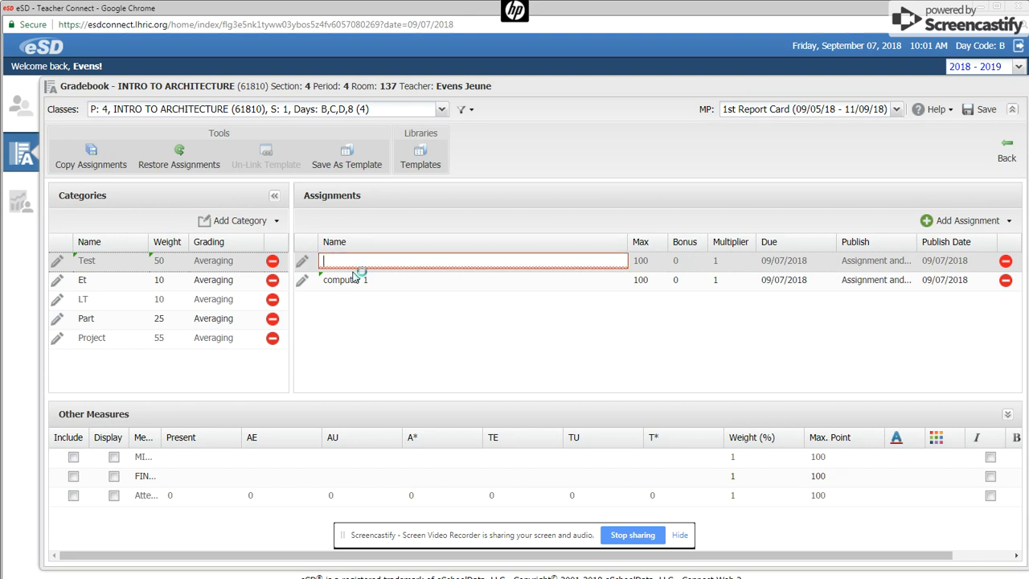
{"action": "type", "text": "pc repair"}
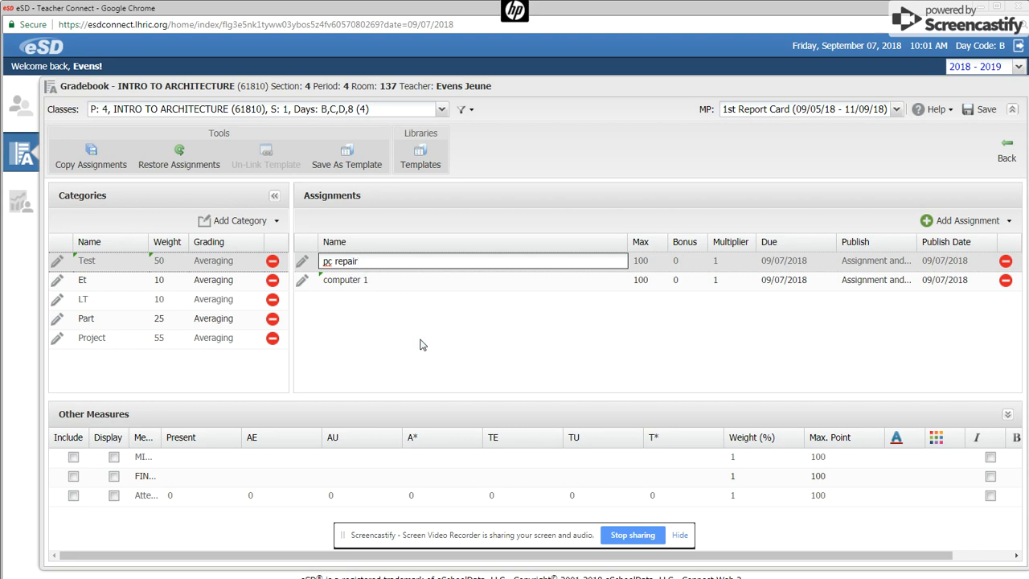
{"action": "key", "text": "Return"}
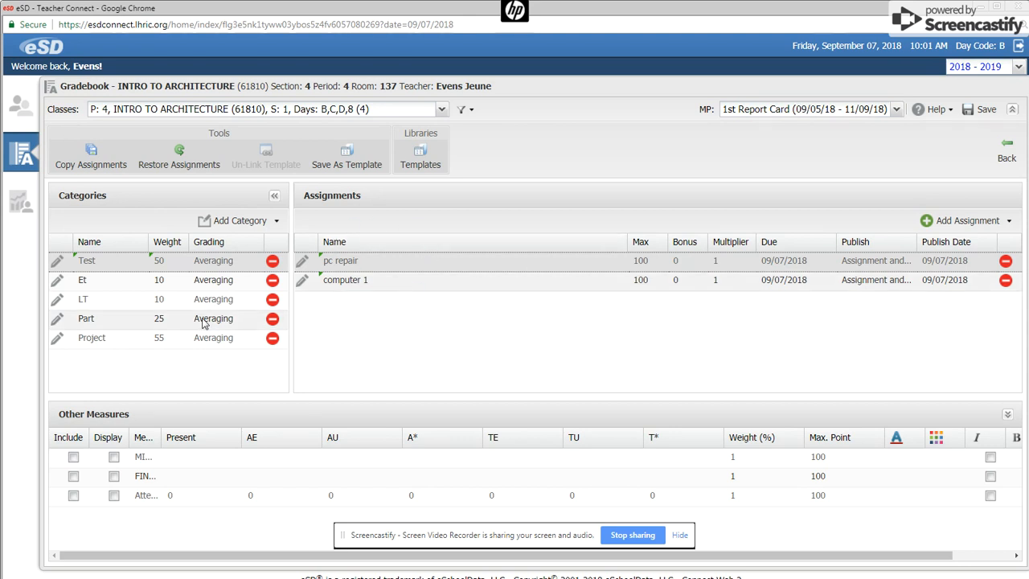
{"action": "left_click", "coordinate": [90, 153]}
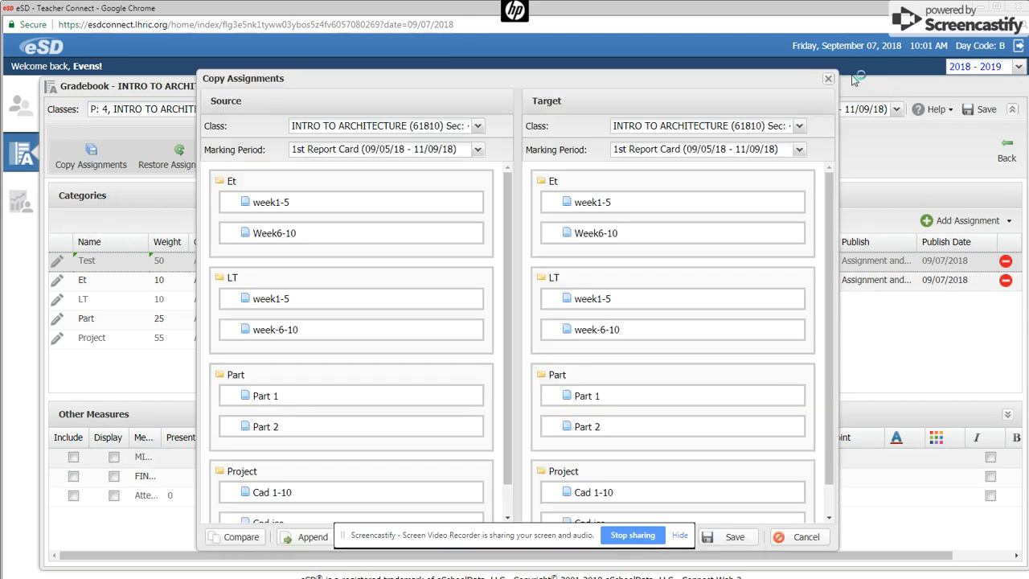
- Save the gradebook setup and confirm the saved message
{"action": "left_click", "coordinate": [830, 79]}
{"action": "left_click", "coordinate": [976, 110]}
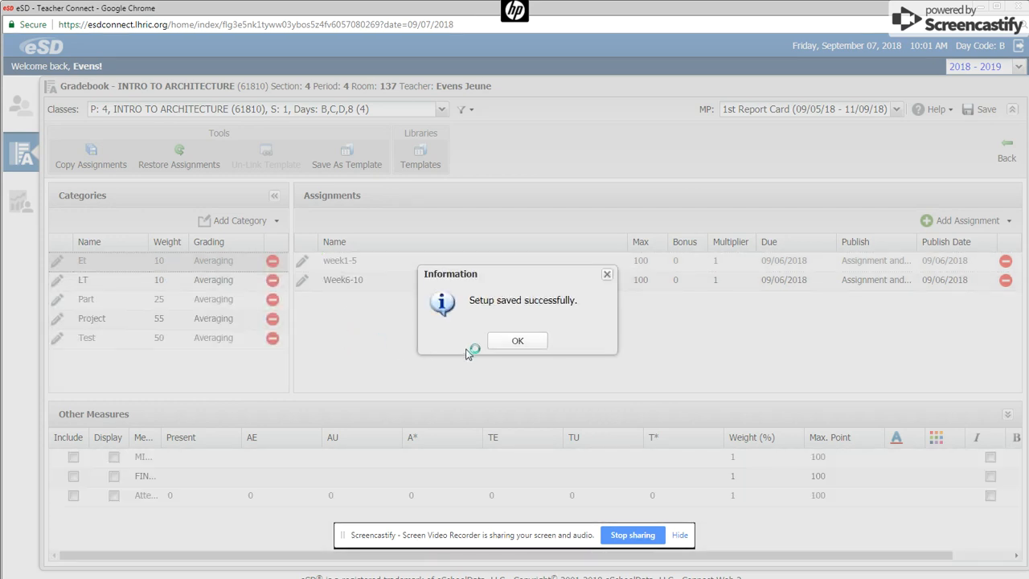
{"action": "left_click", "coordinate": [523, 346]}
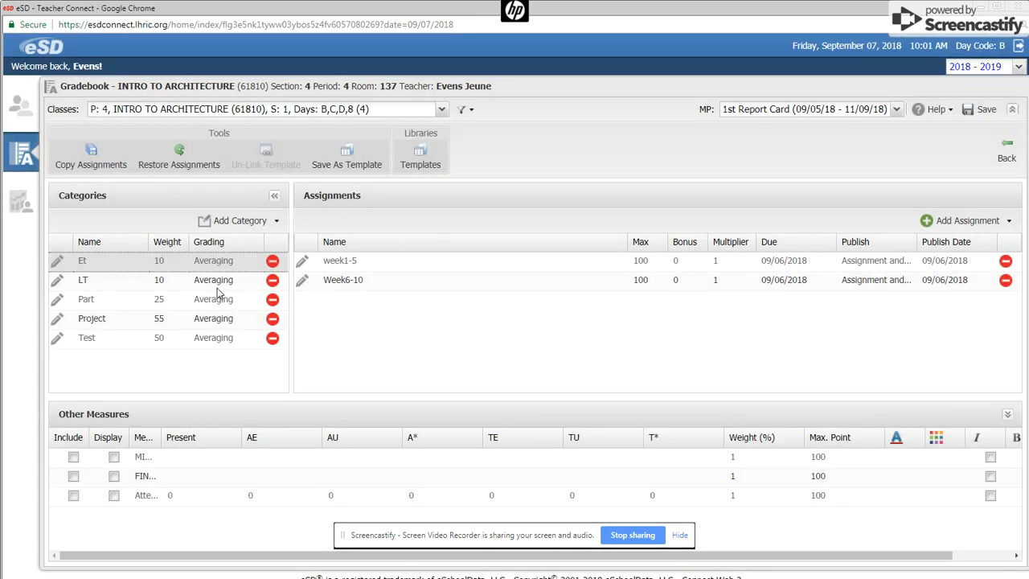
- In Copy Assignments, choose PRIN OF ENGINEERING as target and select the Test category's assignments
{"action": "left_click", "coordinate": [92, 155]}
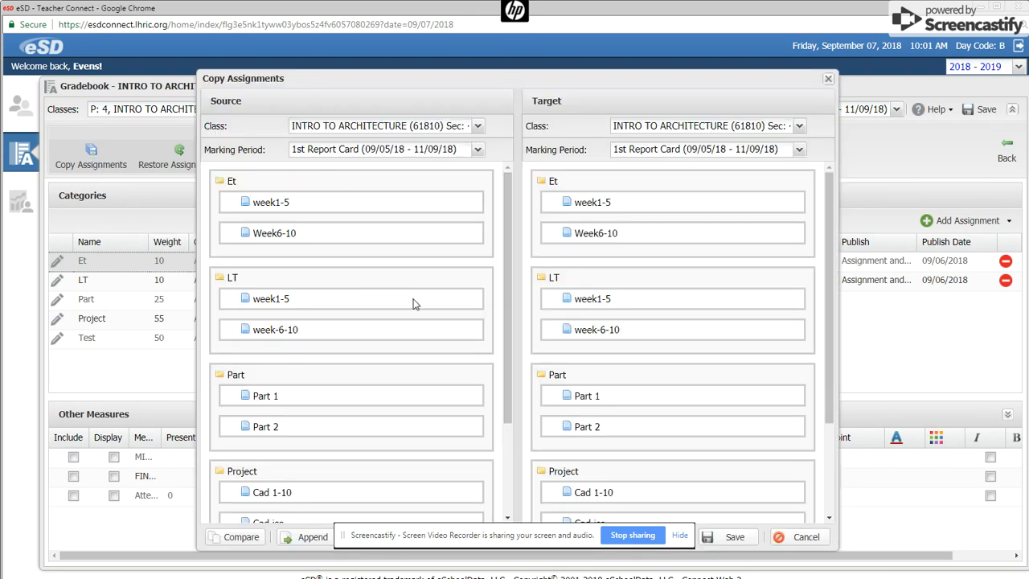
{"action": "left_click_drag", "start_coordinate": [507, 274], "coordinate": [509, 365]}
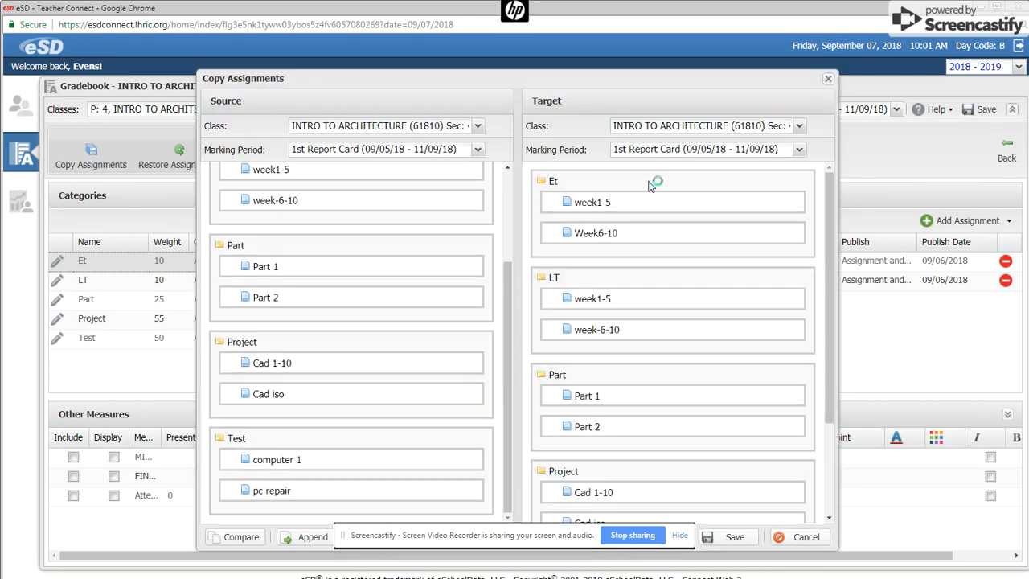
{"action": "left_click", "coordinate": [655, 129]}
{"action": "left_click", "coordinate": [684, 256]}
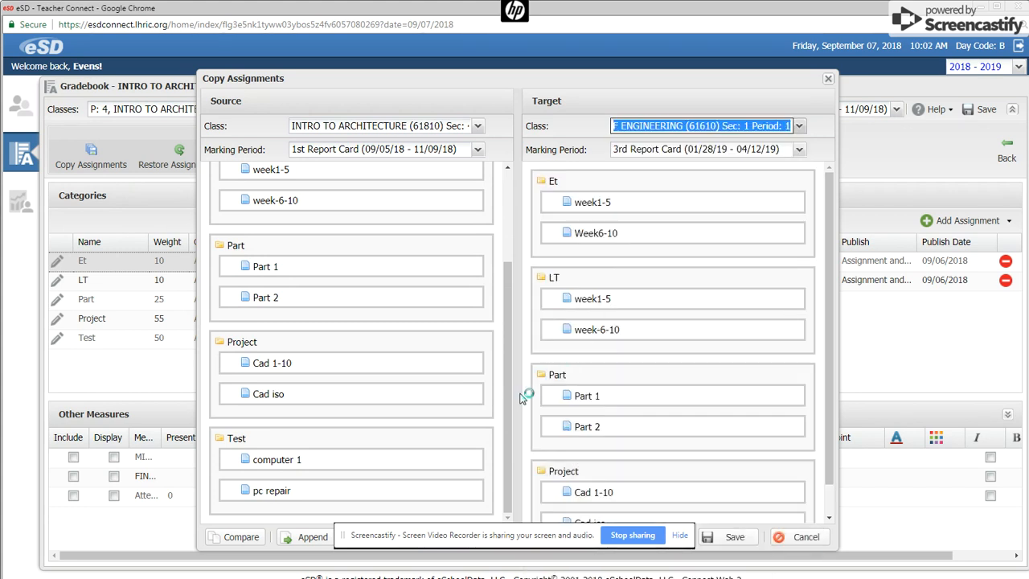
{"action": "left_click", "coordinate": [240, 539]}
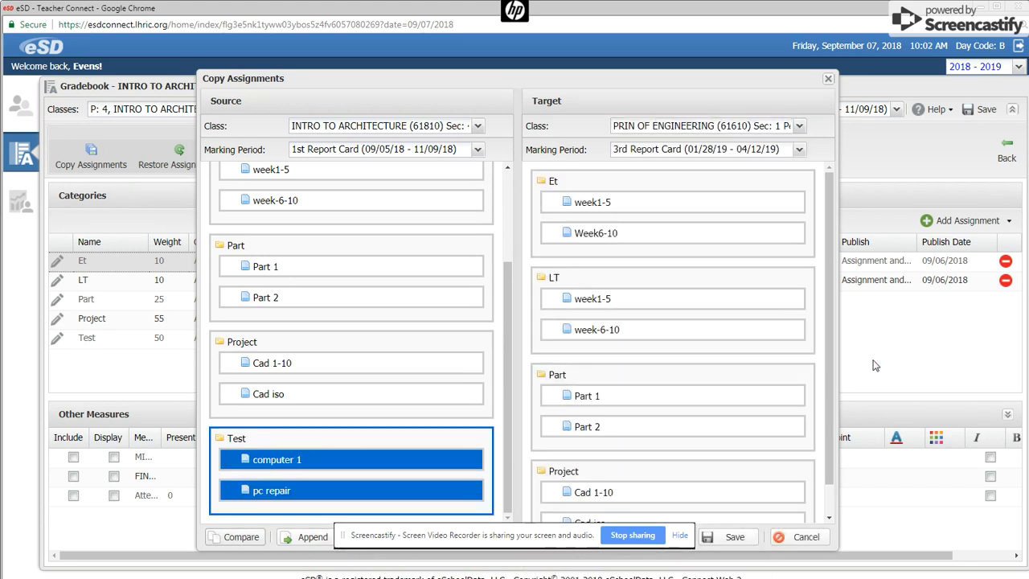
{"action": "left_click_drag", "start_coordinate": [838, 355], "coordinate": [825, 403]}
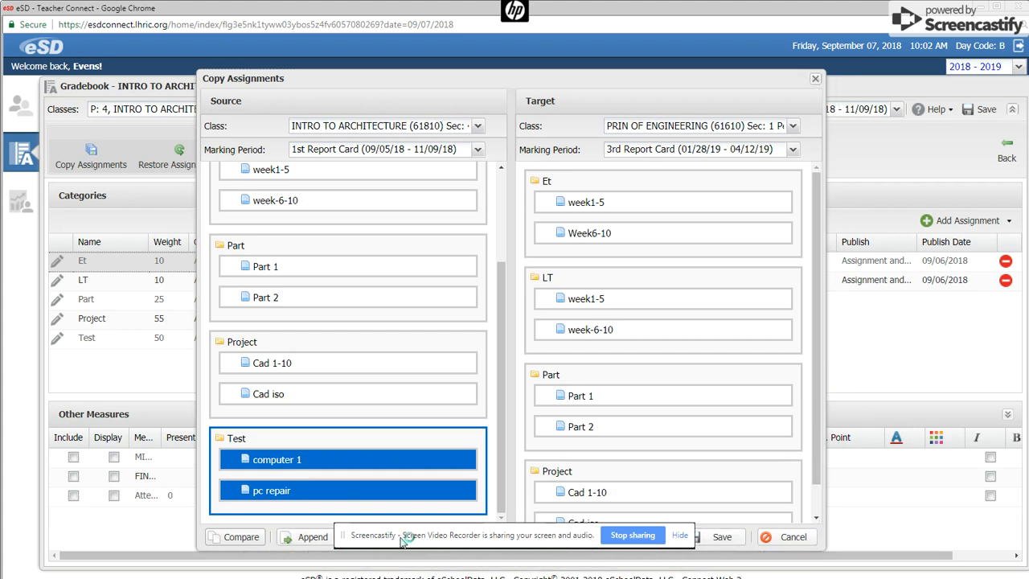
{"action": "left_click_drag", "start_coordinate": [403, 535], "coordinate": [871, 539]}
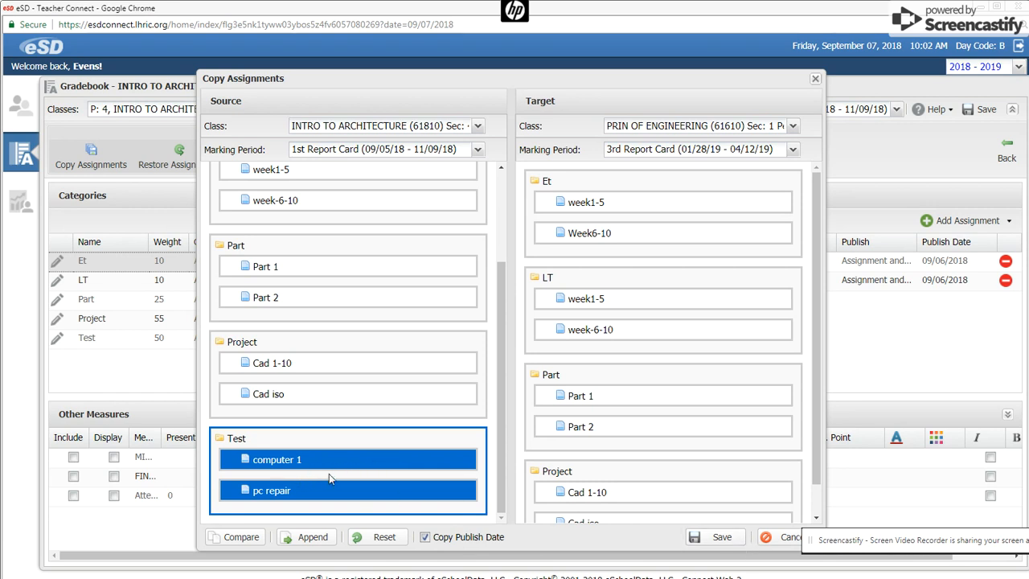
{"action": "left_click", "coordinate": [776, 538]}
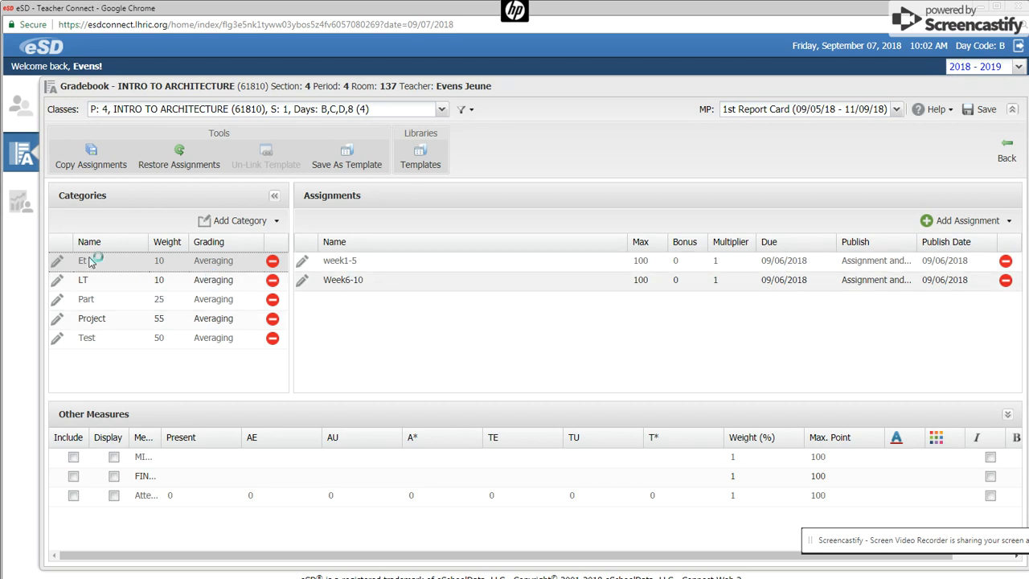
- Return to the gradebook grid and scroll right to the magenta pc repair and computer 1 columns
{"action": "left_click", "coordinate": [20, 107]}
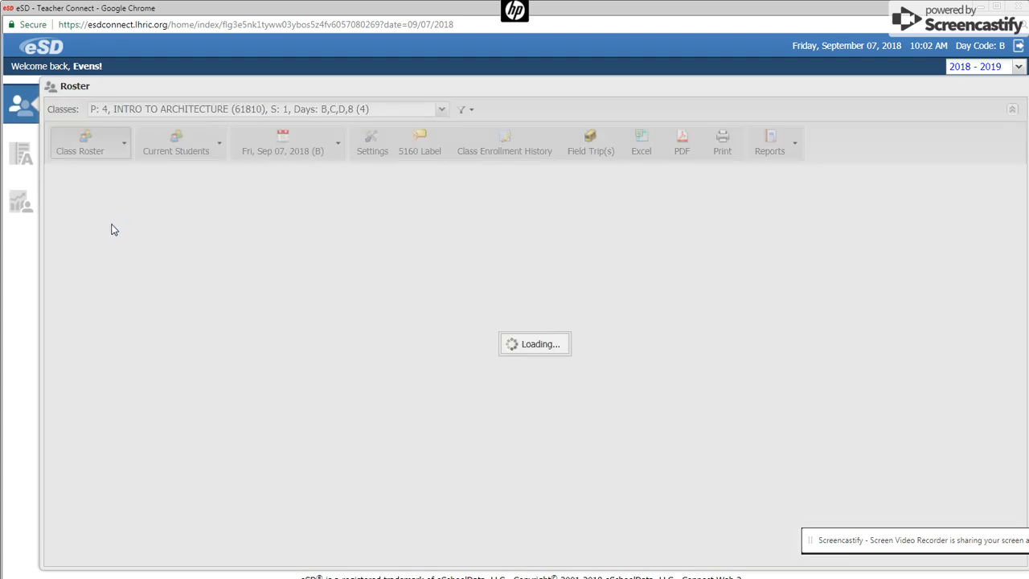
{"action": "left_click", "coordinate": [24, 160]}
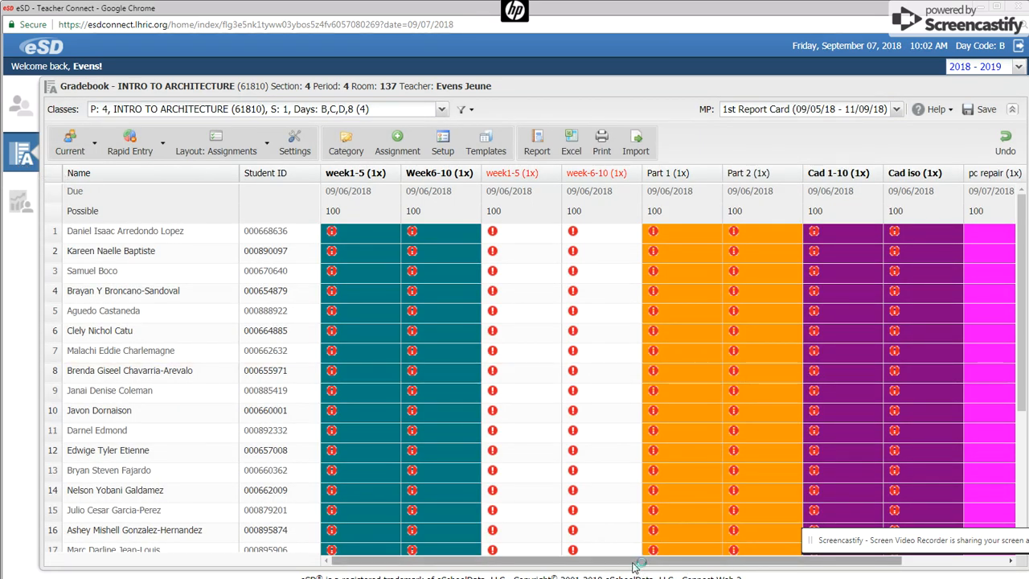
{"action": "left_click_drag", "start_coordinate": [635, 567], "coordinate": [740, 567]}
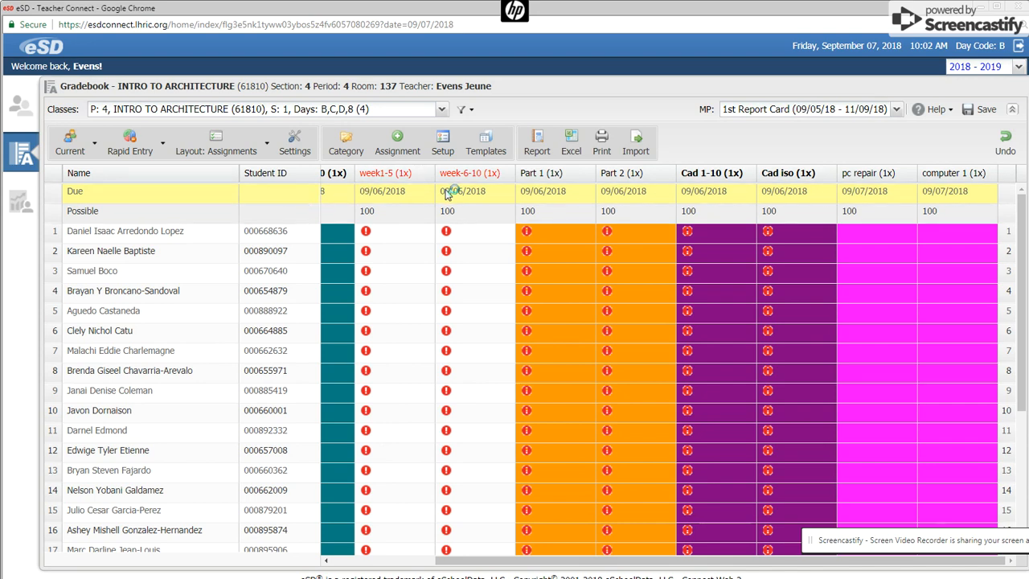
- In setup's Part category, change Part 1's publish date from 09/06/2018 to 09/21/2018
{"action": "left_click", "coordinate": [445, 143]}
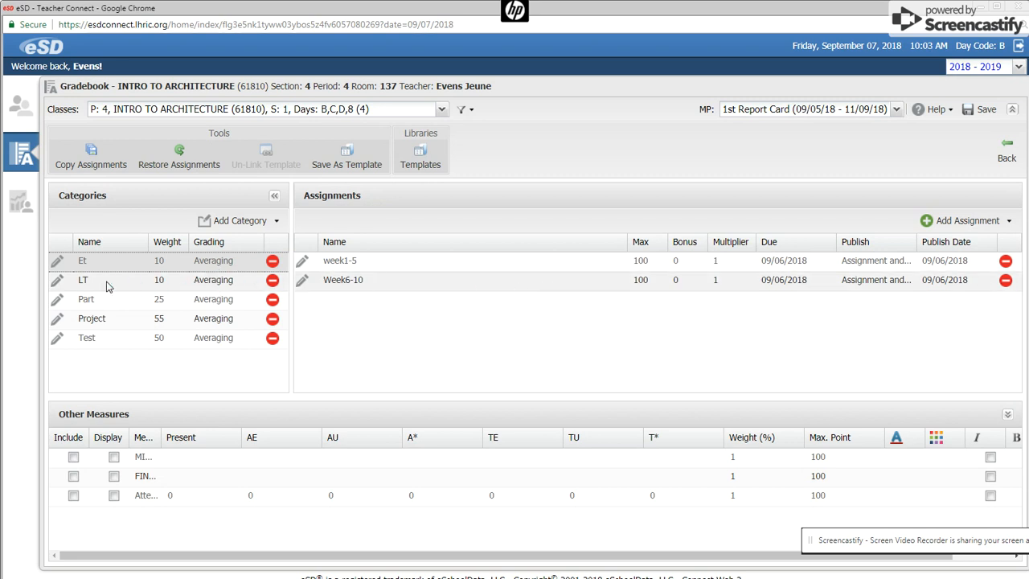
{"action": "left_click", "coordinate": [98, 299]}
{"action": "left_click", "coordinate": [945, 261]}
{"action": "left_click", "coordinate": [990, 262]}
{"action": "left_click", "coordinate": [986, 366]}
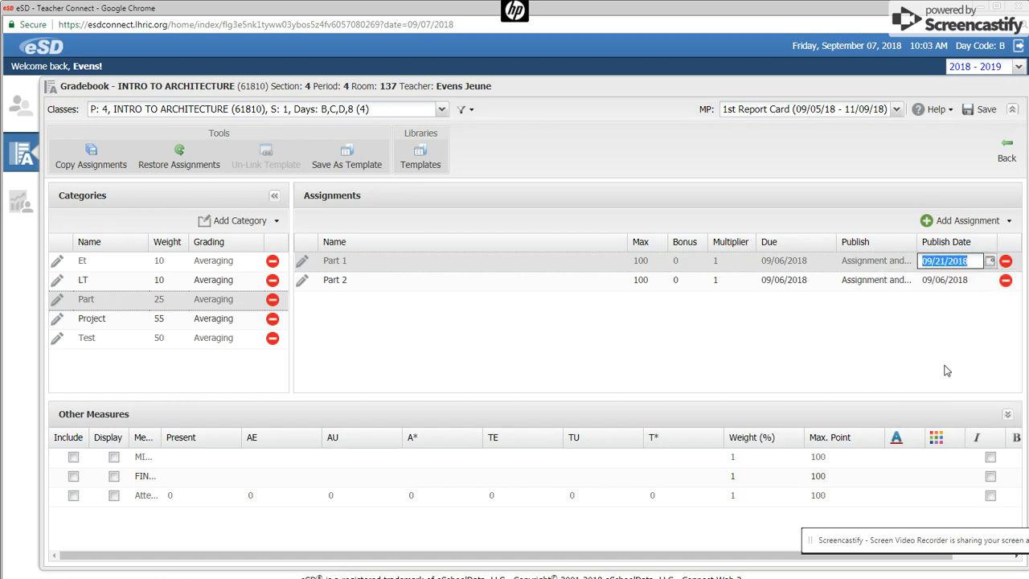